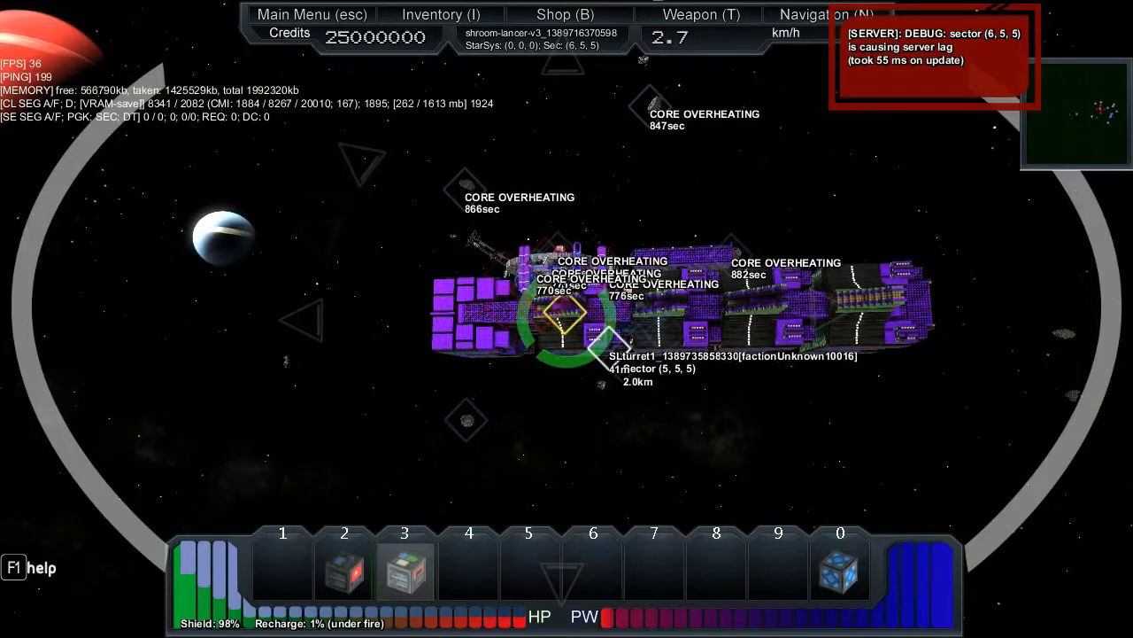
# Fire the selected weapon at the purple pirate station while circling it
pyautogui.click(567, 319)
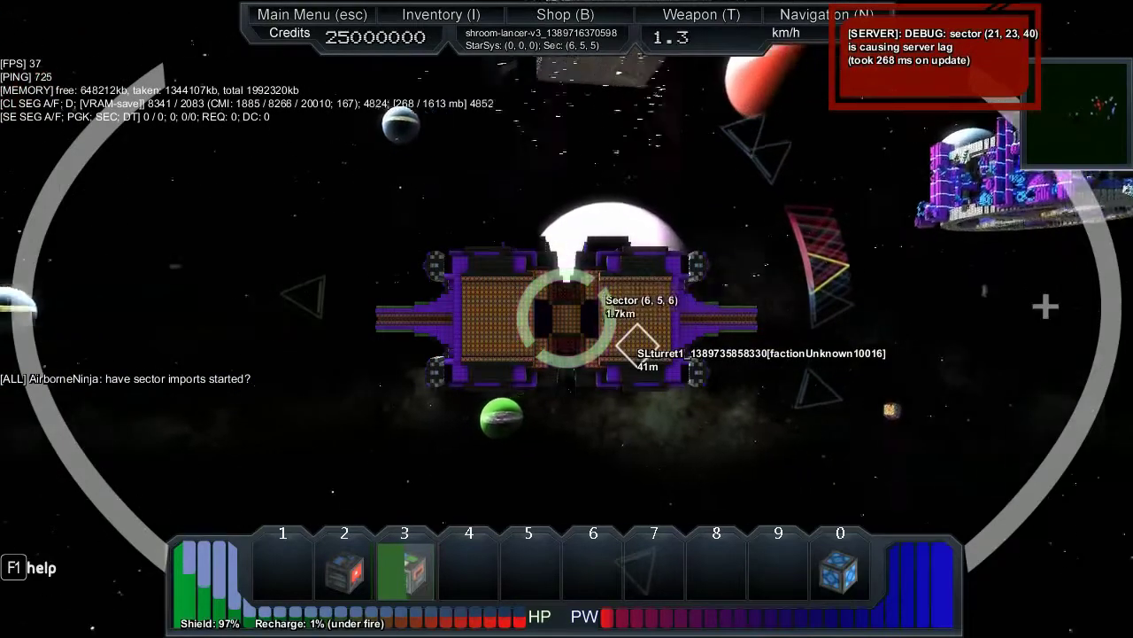
pyautogui.press('Return')
pyautogui.write('y')
# Send the public chat message 'pm me the sector location'
pyautogui.press('Escape')
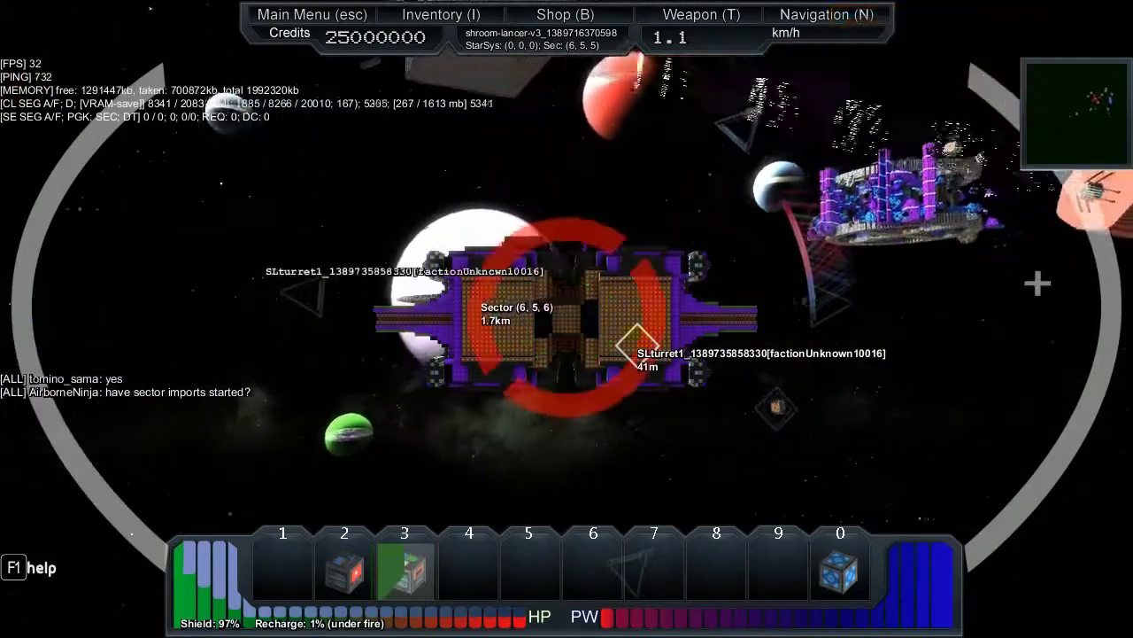
pyautogui.press('Return')
pyautogui.write('pm me')
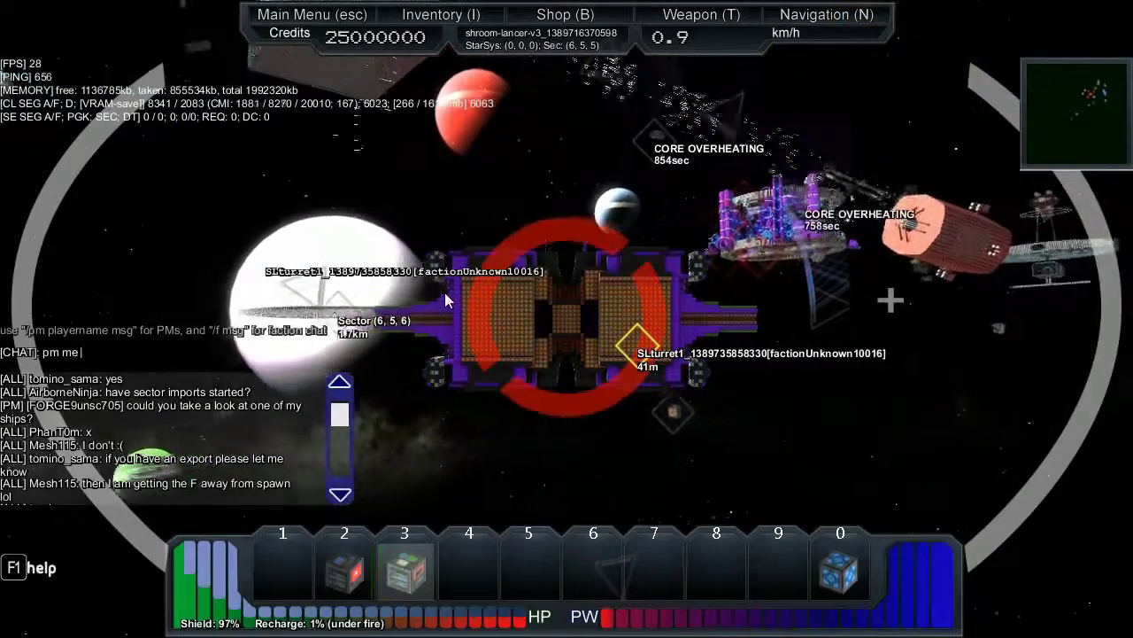
pyautogui.write(' the sector')
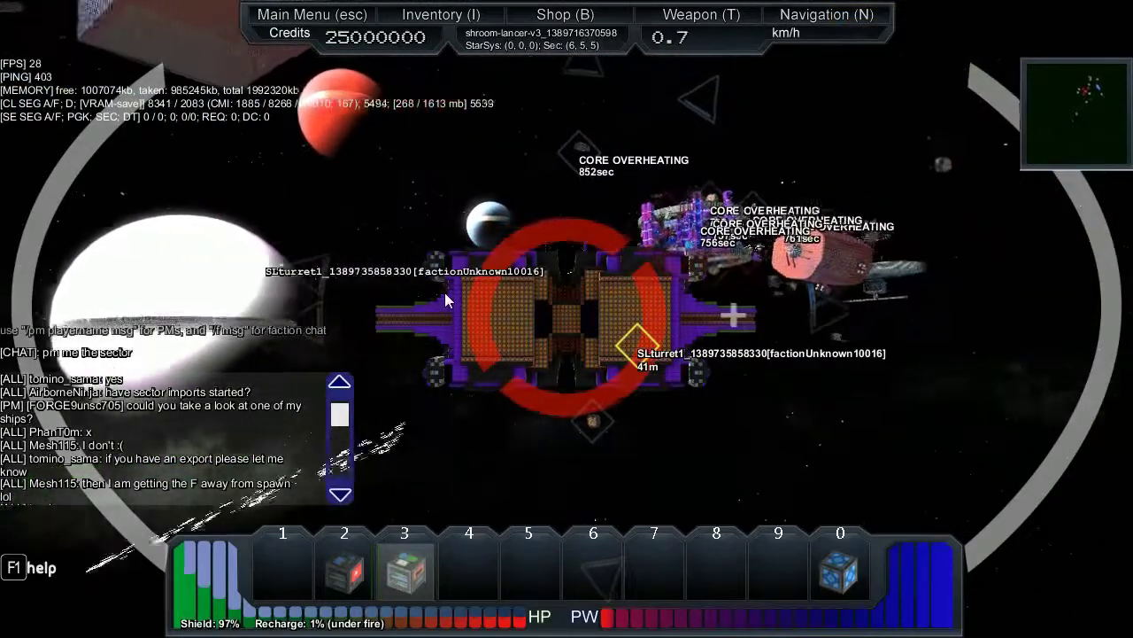
pyautogui.write(' ocation')
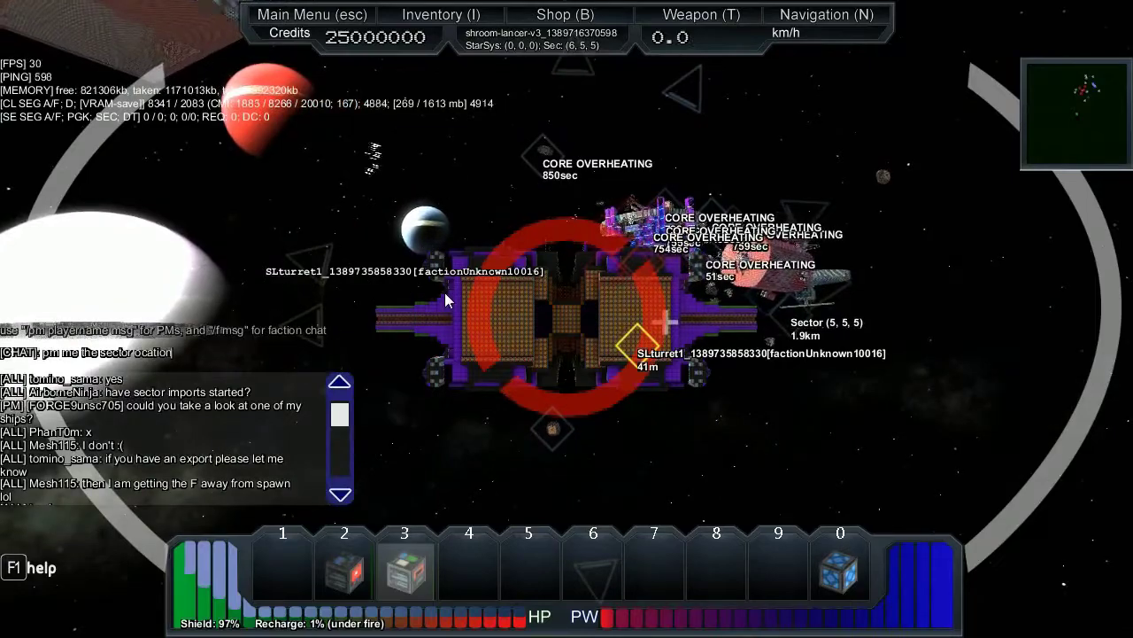
pyautogui.press('Return')
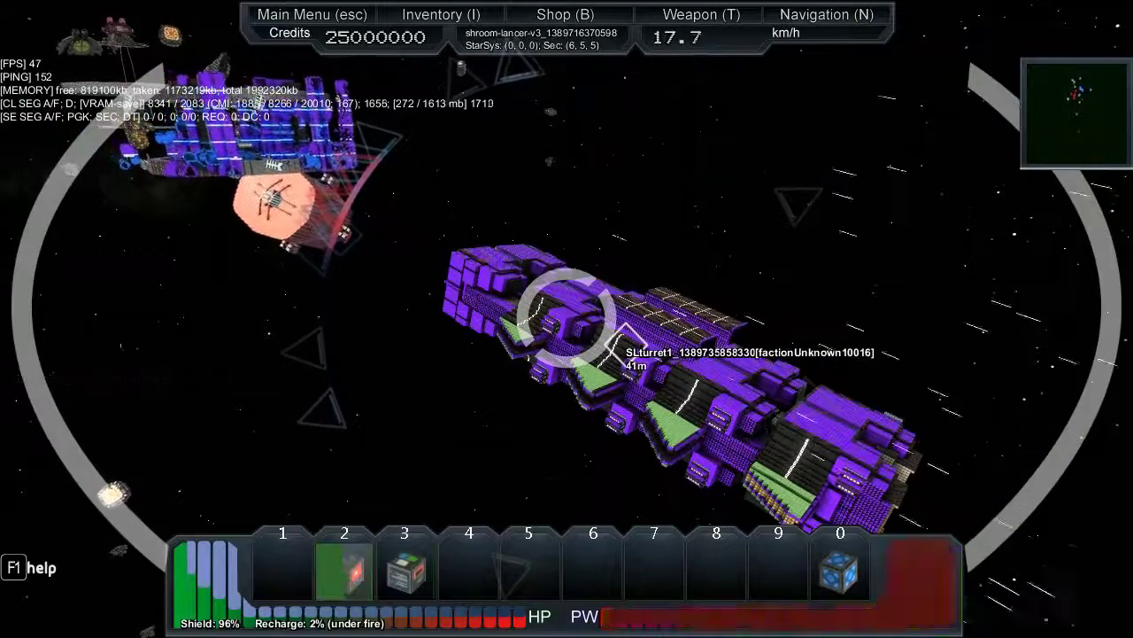
# Alternate weapon slots 3 and 2, fire twice at the station, and thrust into its tunnel
pyautogui.press('3')
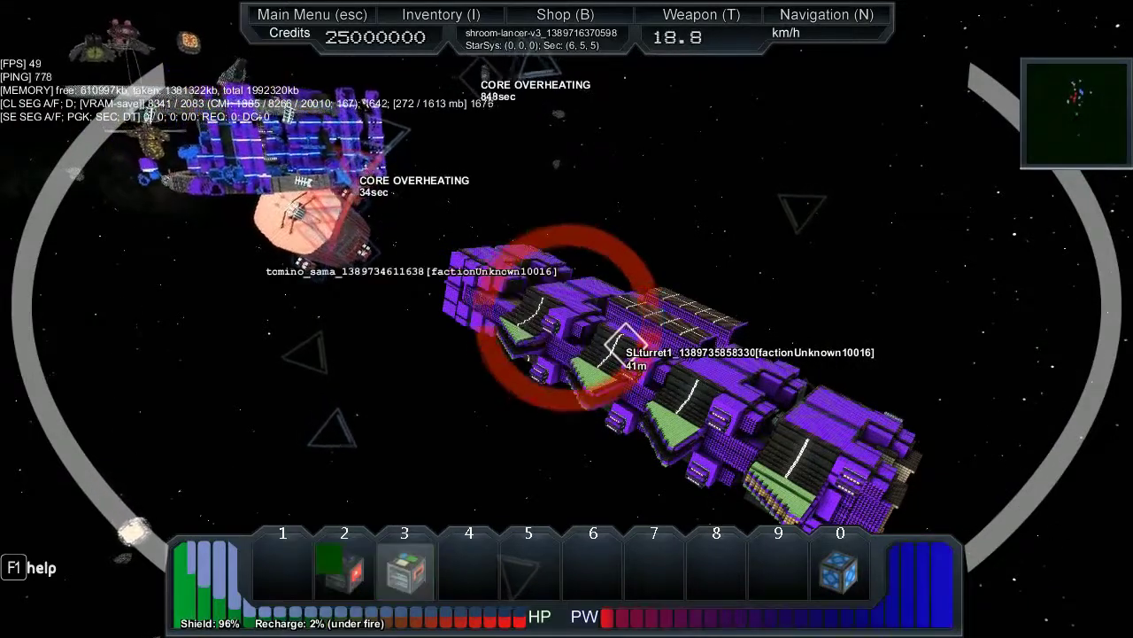
pyautogui.press('2')
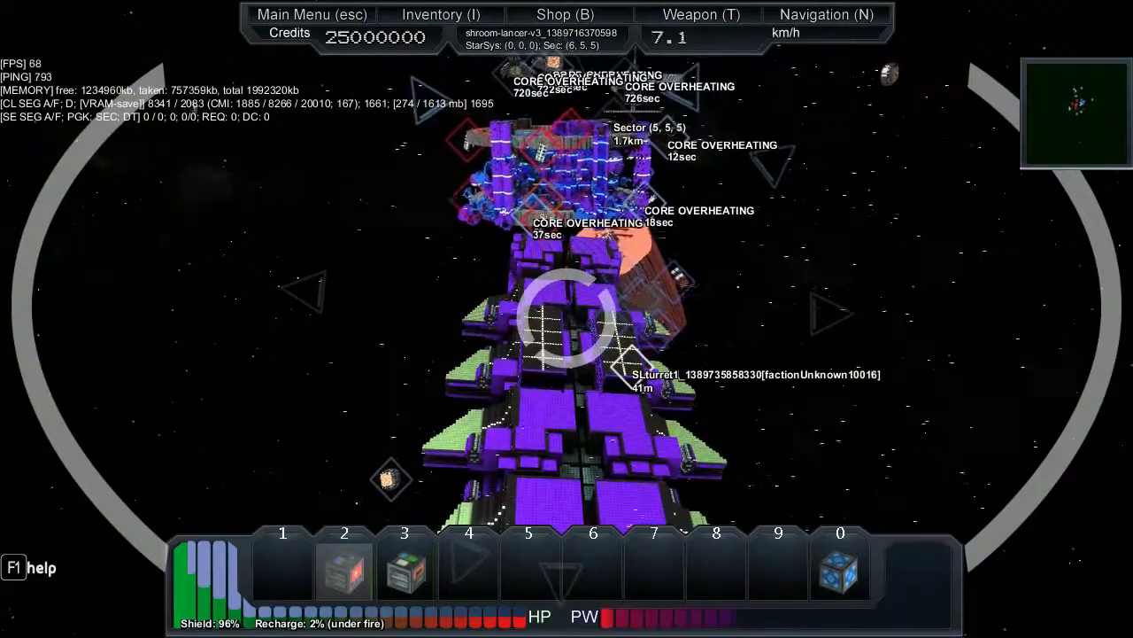
pyautogui.click(567, 319)
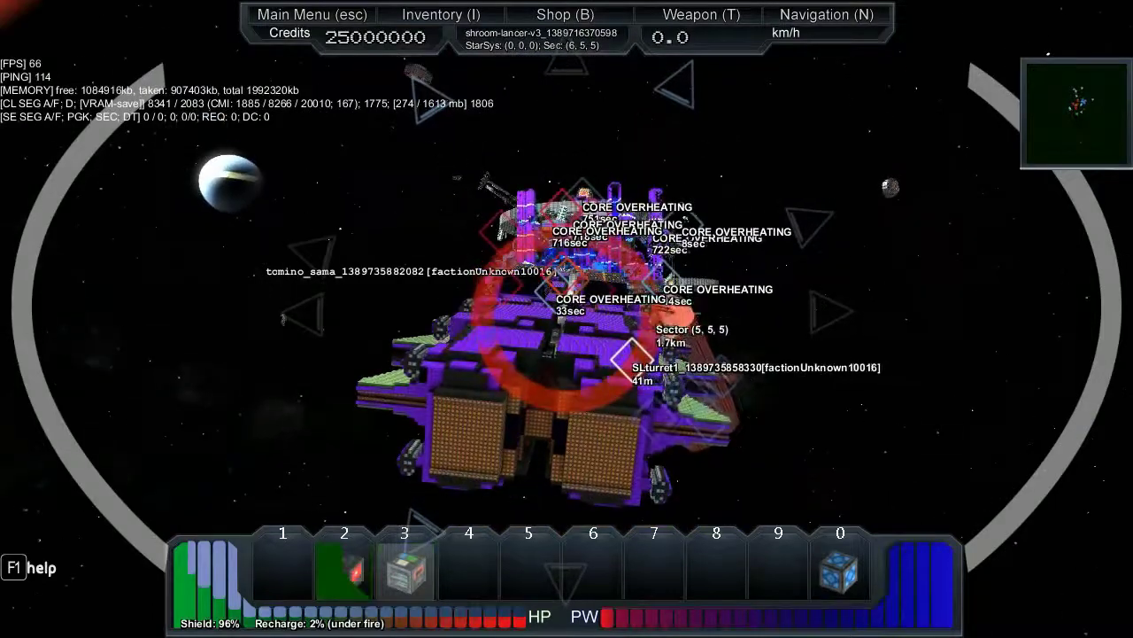
pyautogui.click(566, 319)
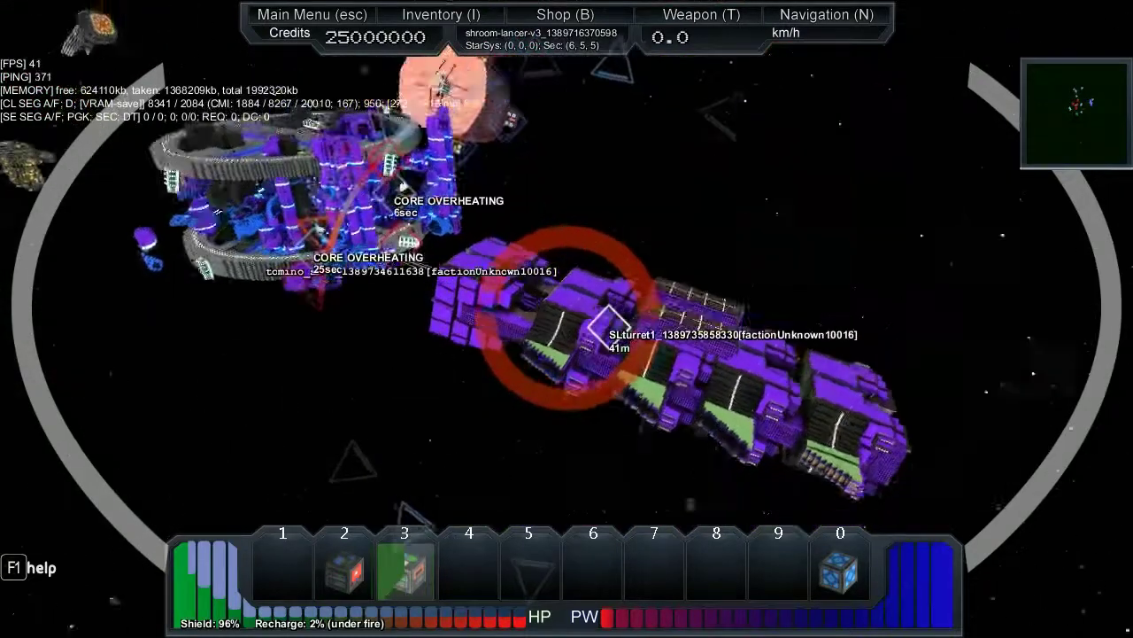
pyautogui.press('w')
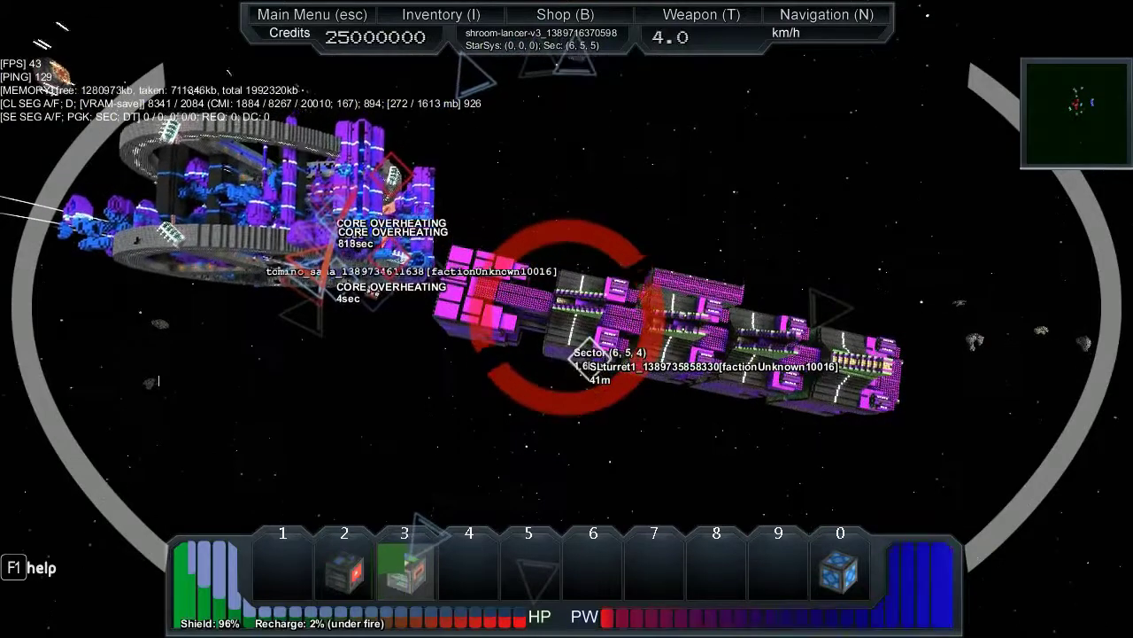
pyautogui.press('2')
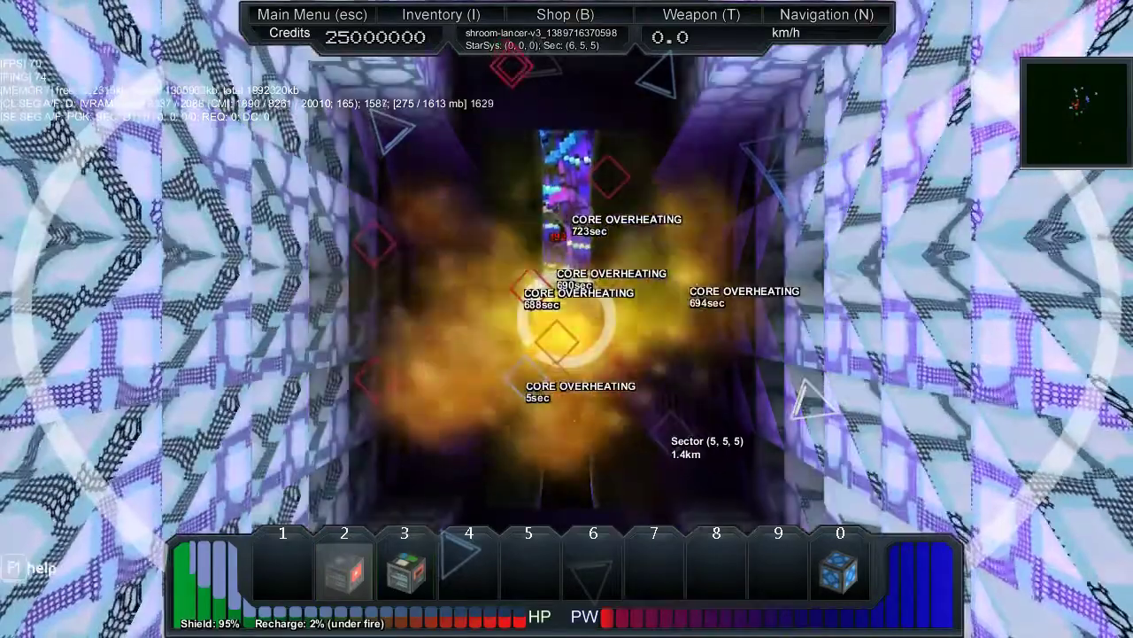
# Accelerate down the purple corridor and fire the beam at the overheating cores
pyautogui.press('w')
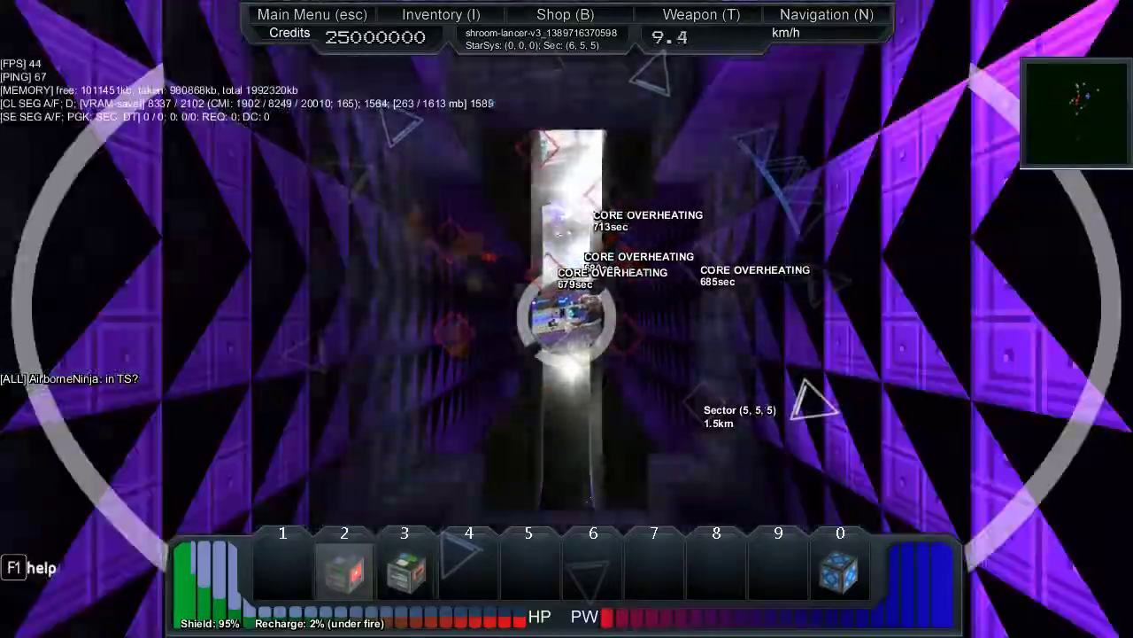
pyautogui.click(567, 319)
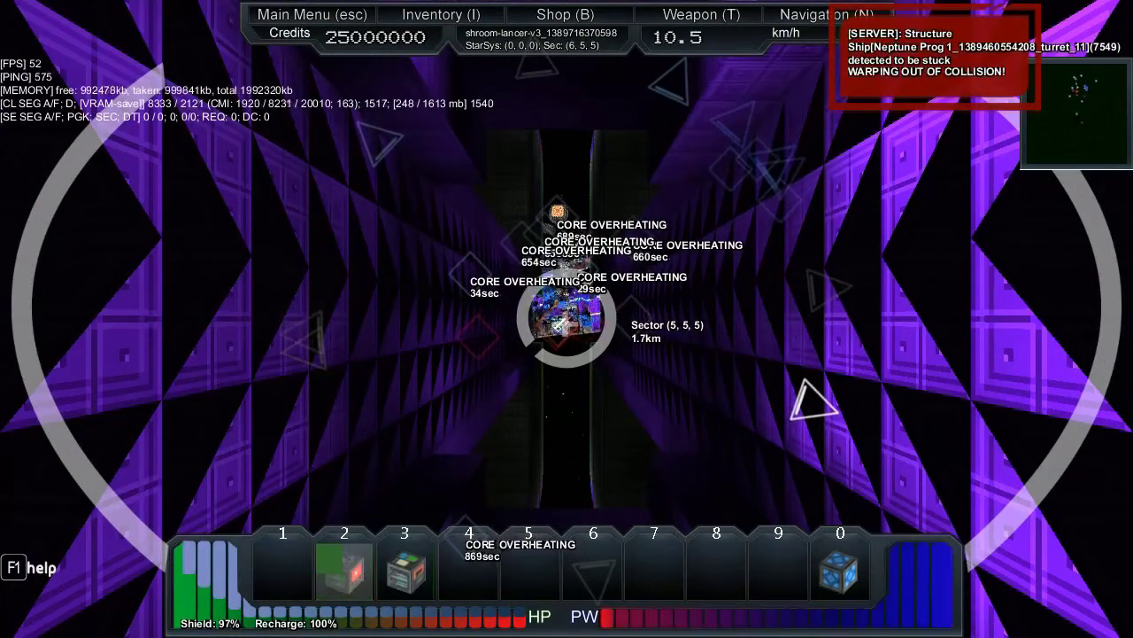
pyautogui.press('3')
# Fire three shots at the pirate turret, then select hotbar slot 1
pyautogui.click(567, 319)
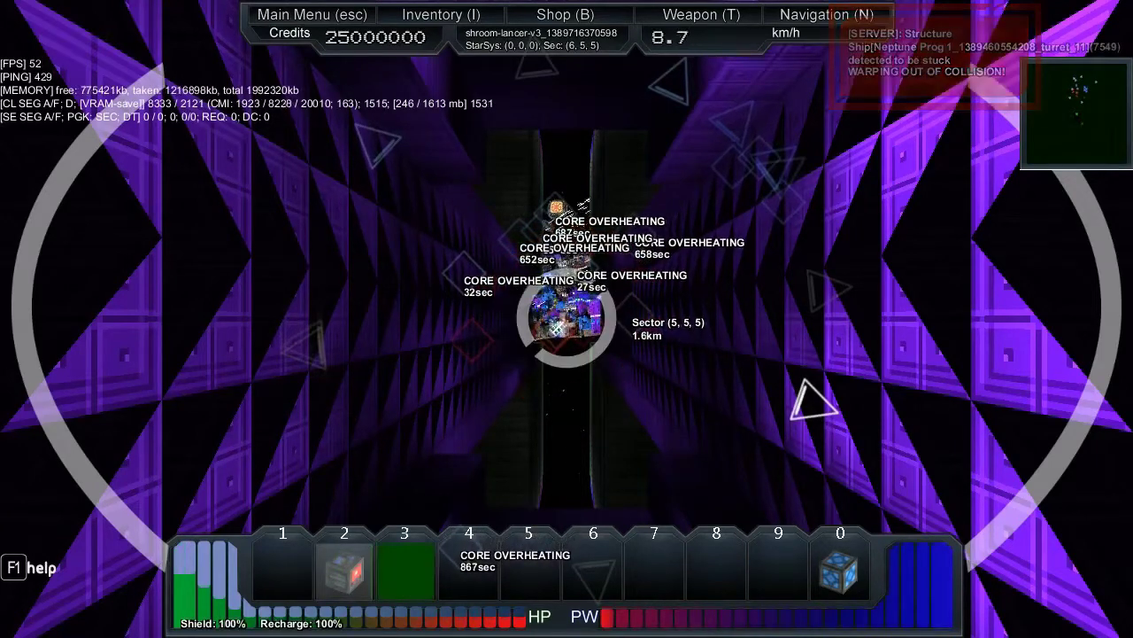
pyautogui.click(566, 319)
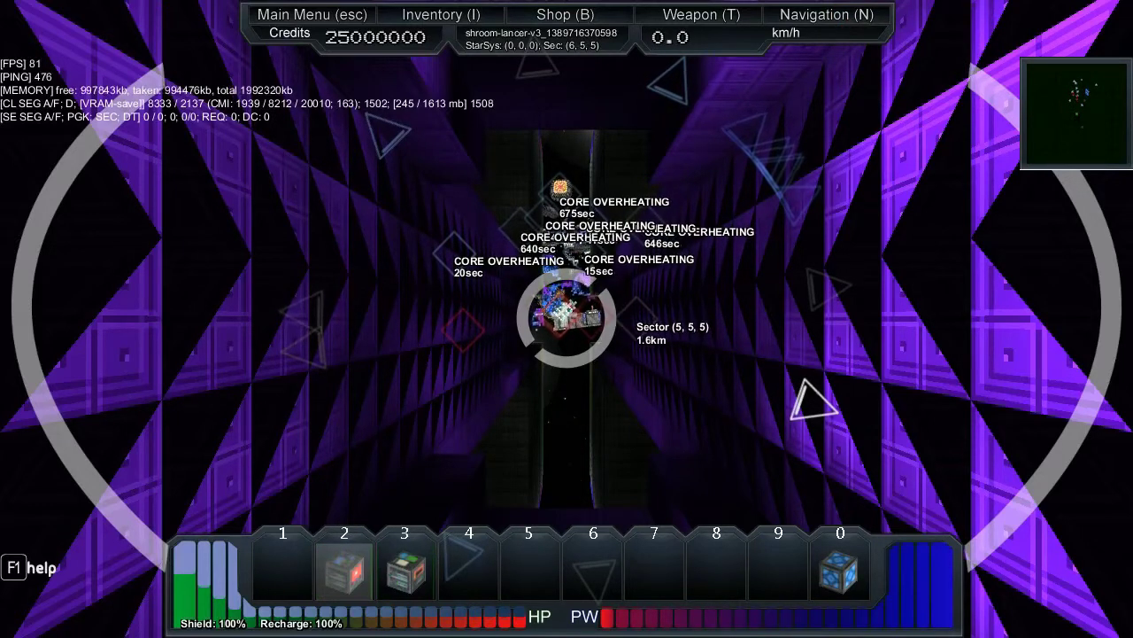
pyautogui.click(567, 317)
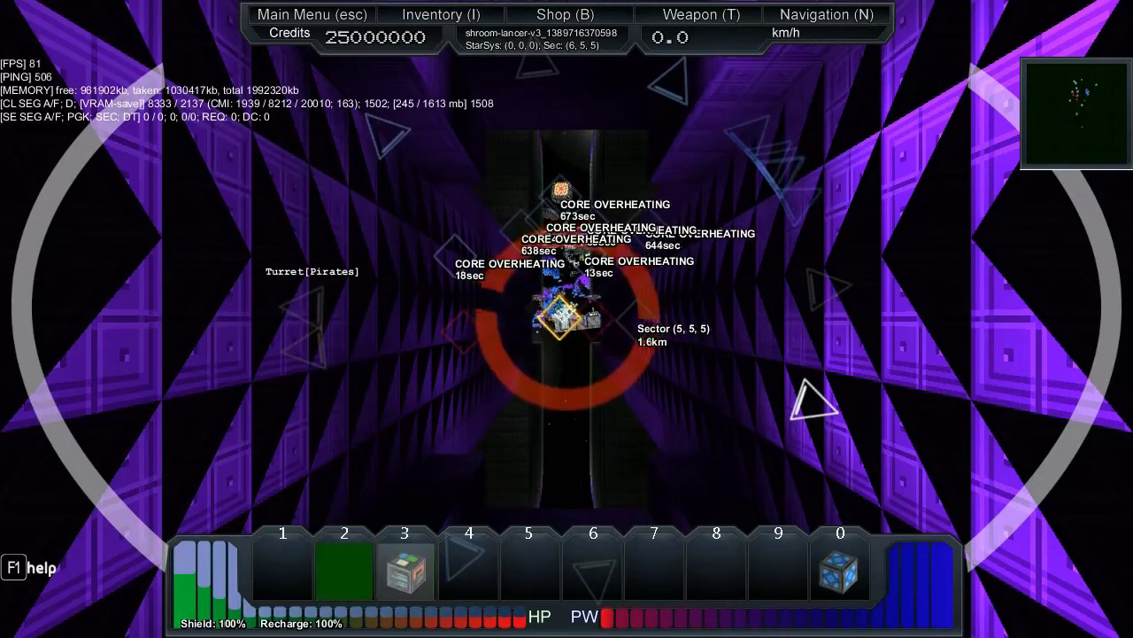
pyautogui.press('1')
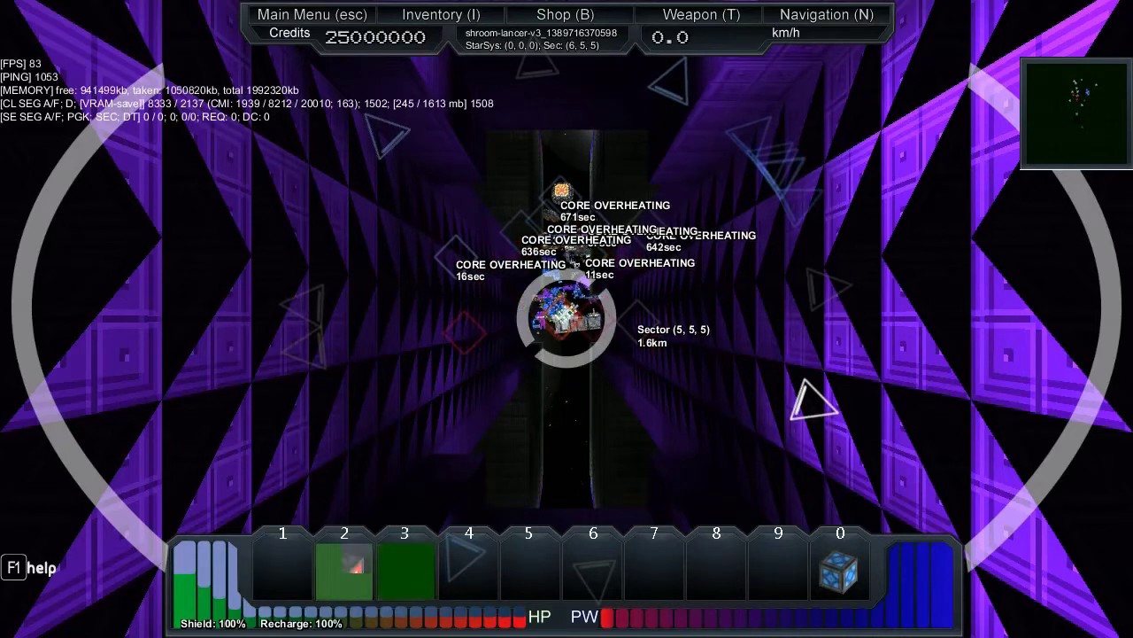
# Thrust forward, fire at the station, select slot 3, and enter build mode
pyautogui.press('w')
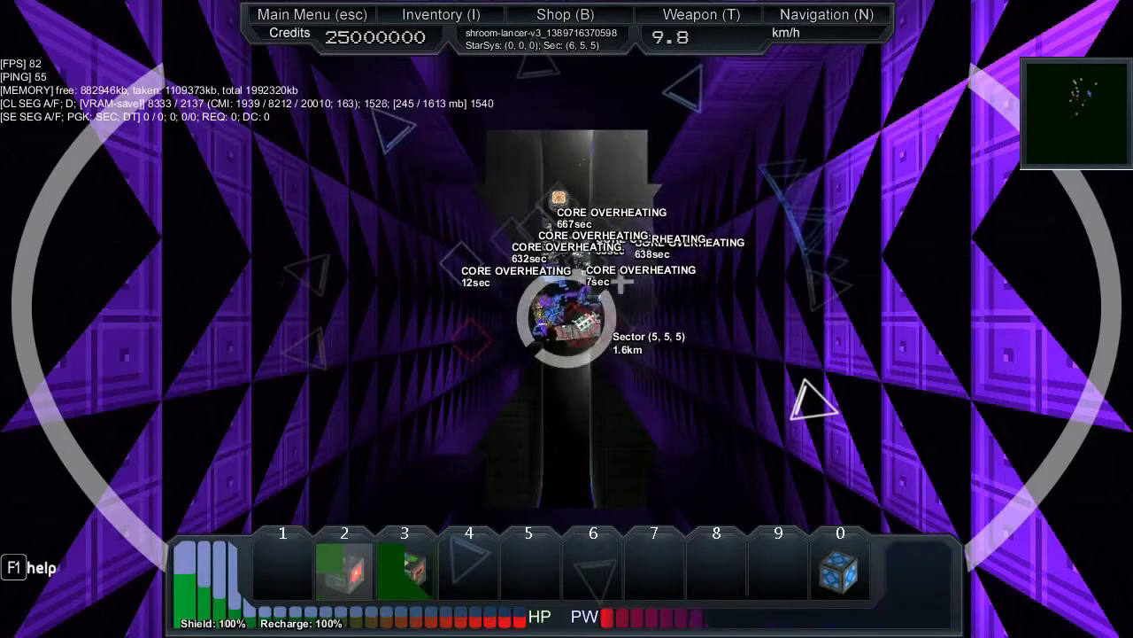
pyautogui.click(578, 306)
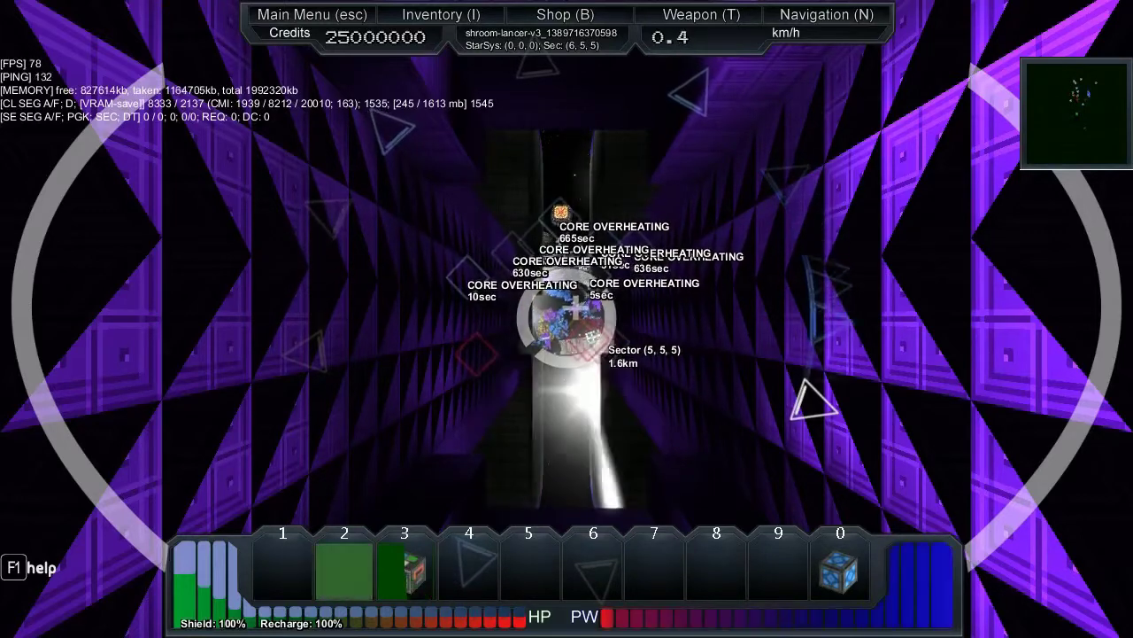
pyautogui.press('3')
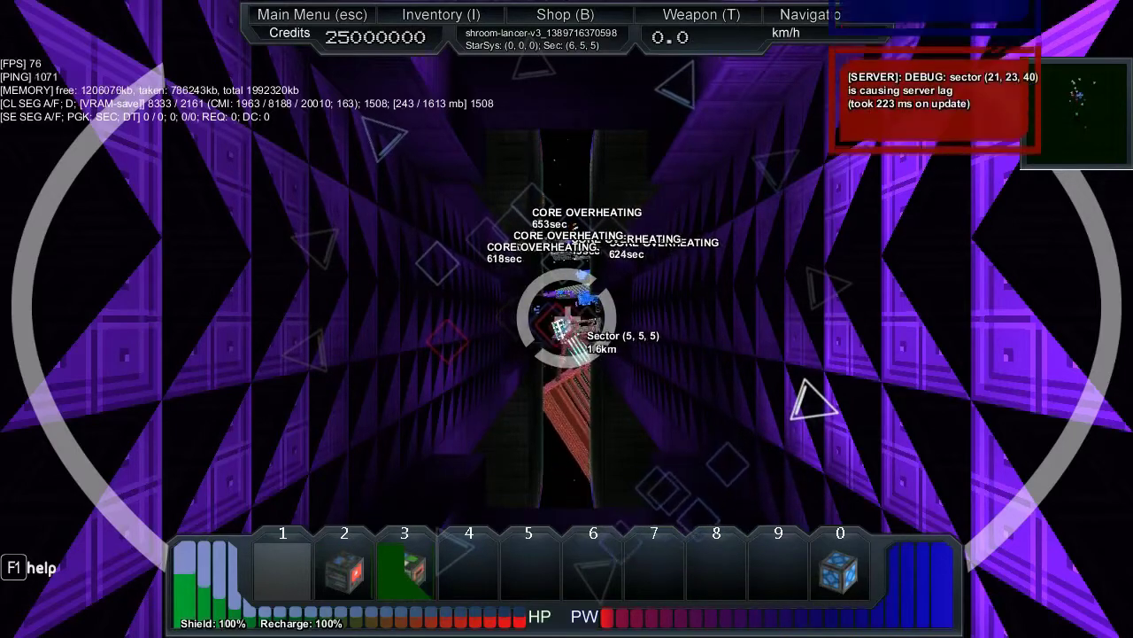
pyautogui.press('r')
pyautogui.scroll(-3, 567, 319)
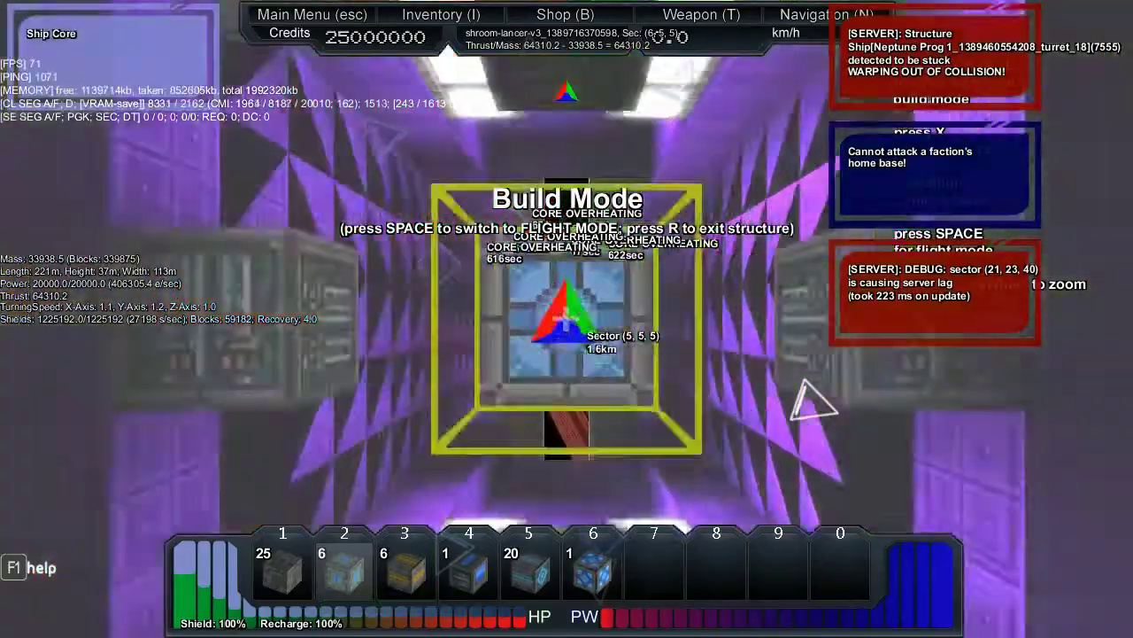
pyautogui.scroll(-3, 567, 319)
pyautogui.scroll(-2, 567, 319)
pyautogui.scroll(-2, 566, 319)
pyautogui.scroll(-3, 567, 319)
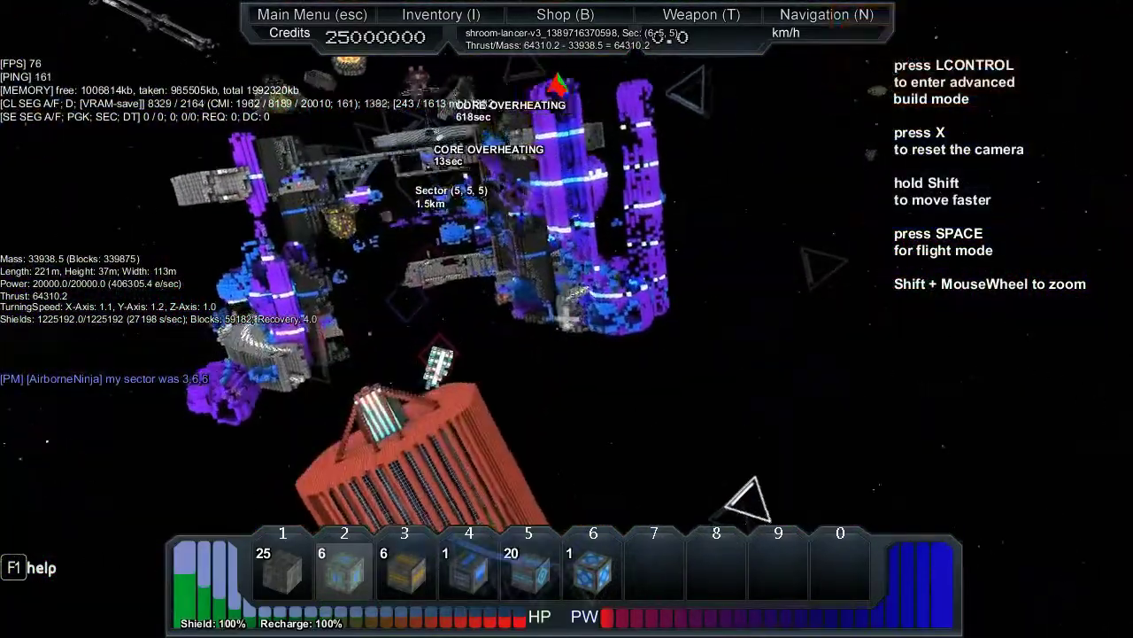
# Move the build camera forward, back and sideways around the station, then resume flight
pyautogui.press('w')
pyautogui.press('w')
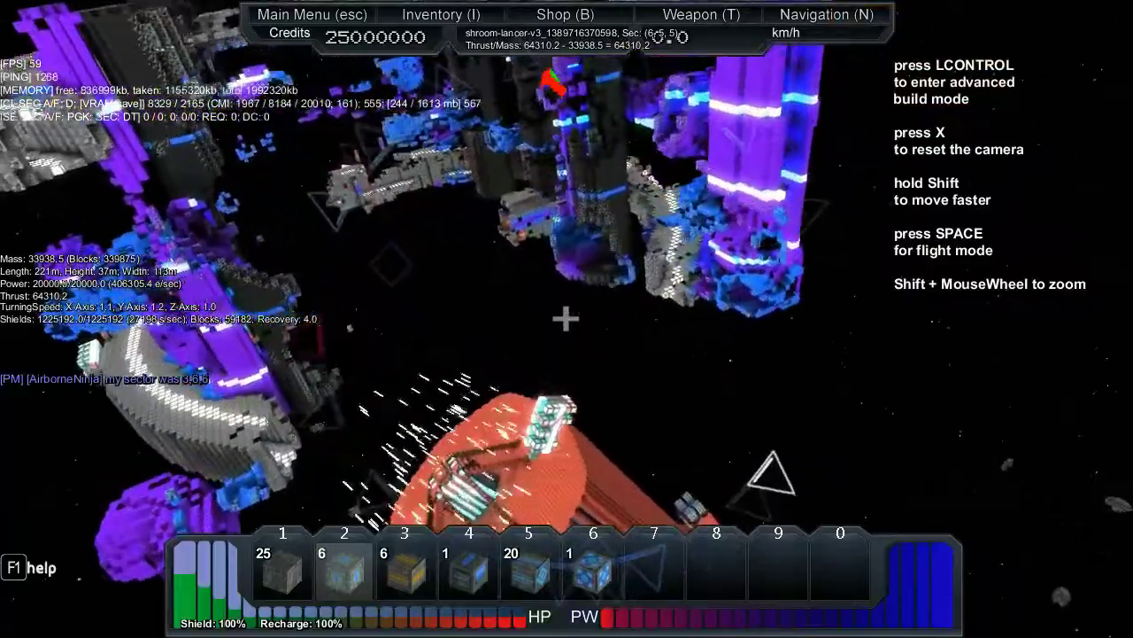
pyautogui.press('s')
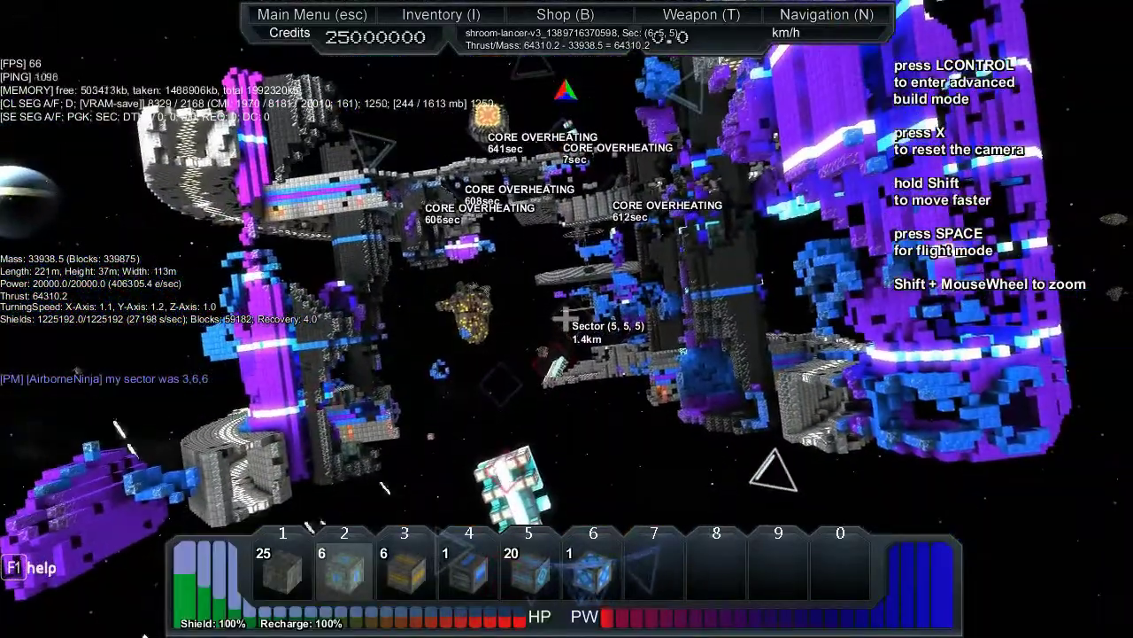
pyautogui.press('a')
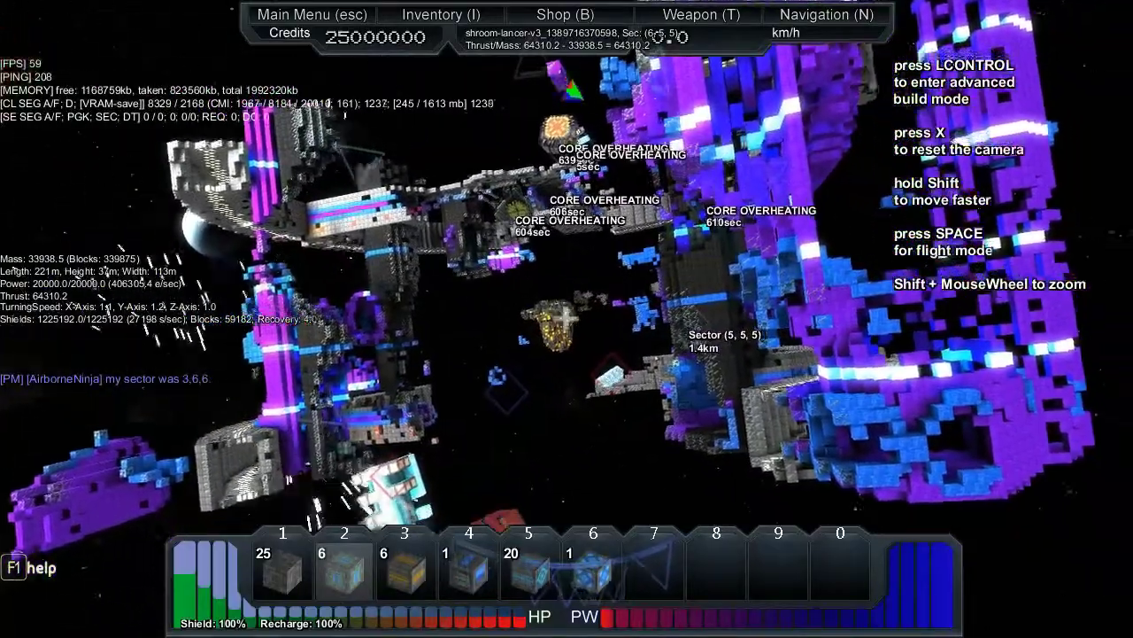
pyautogui.press('a')
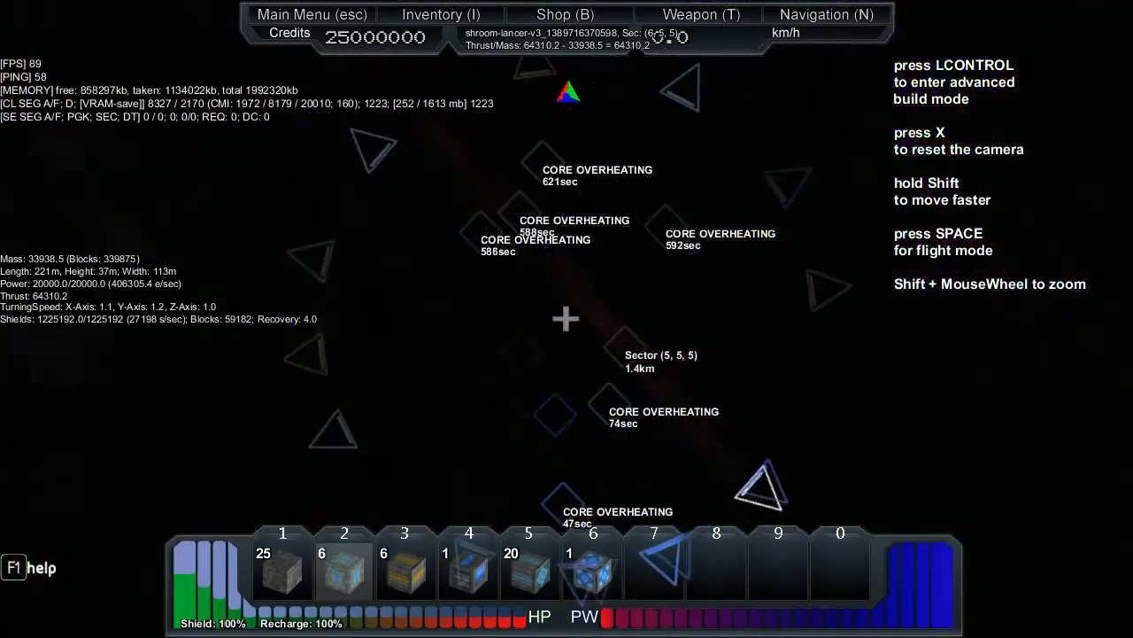
pyautogui.press('space')
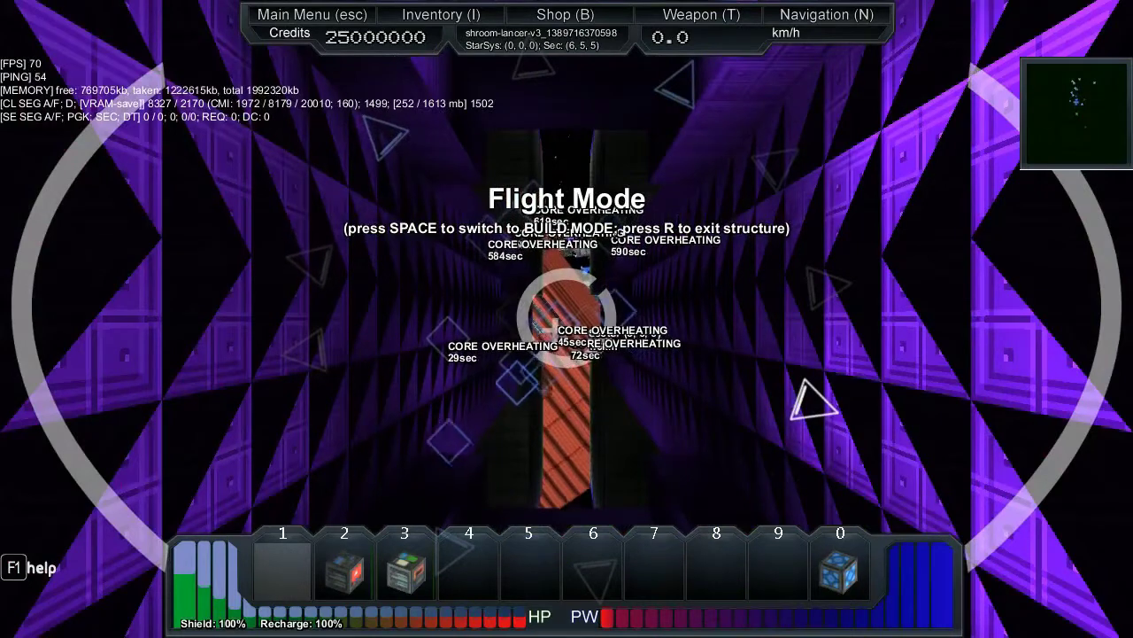
# Toggle weapon slots 2 and 3 while thrusting out of the corridor toward the turret
pyautogui.press('2')
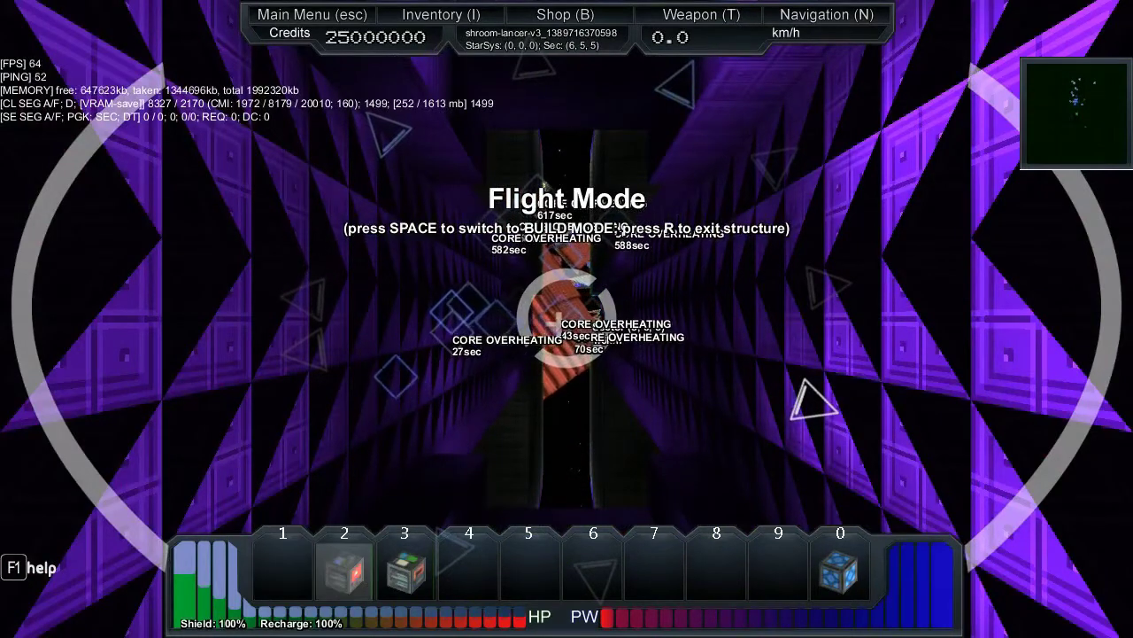
pyautogui.press('3')
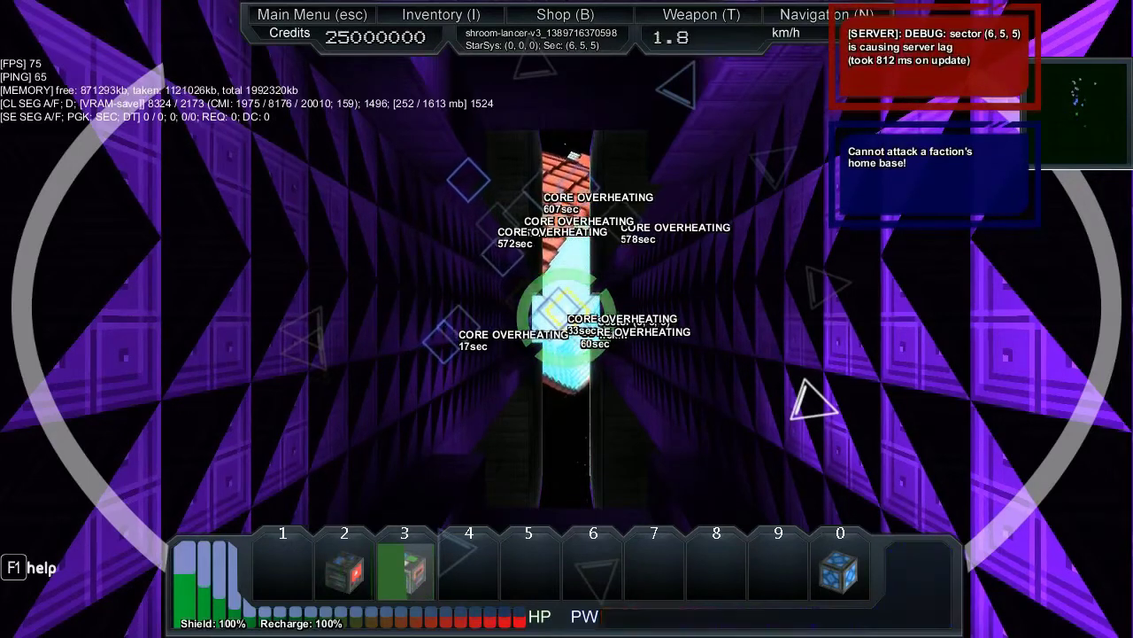
pyautogui.press('w')
pyautogui.press('w')
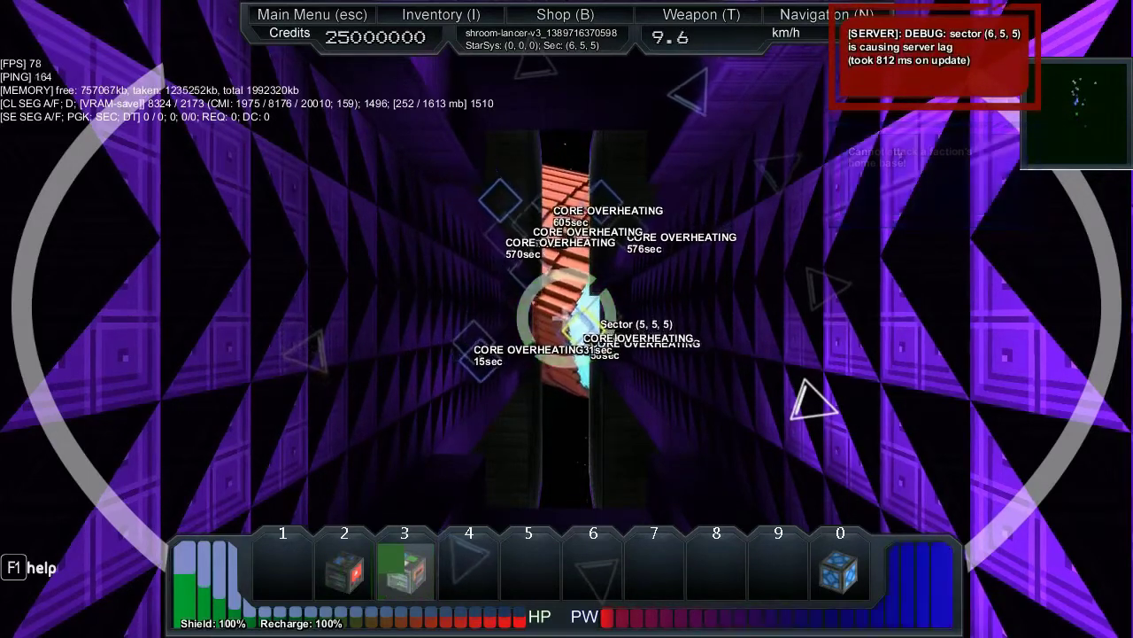
pyautogui.press('w')
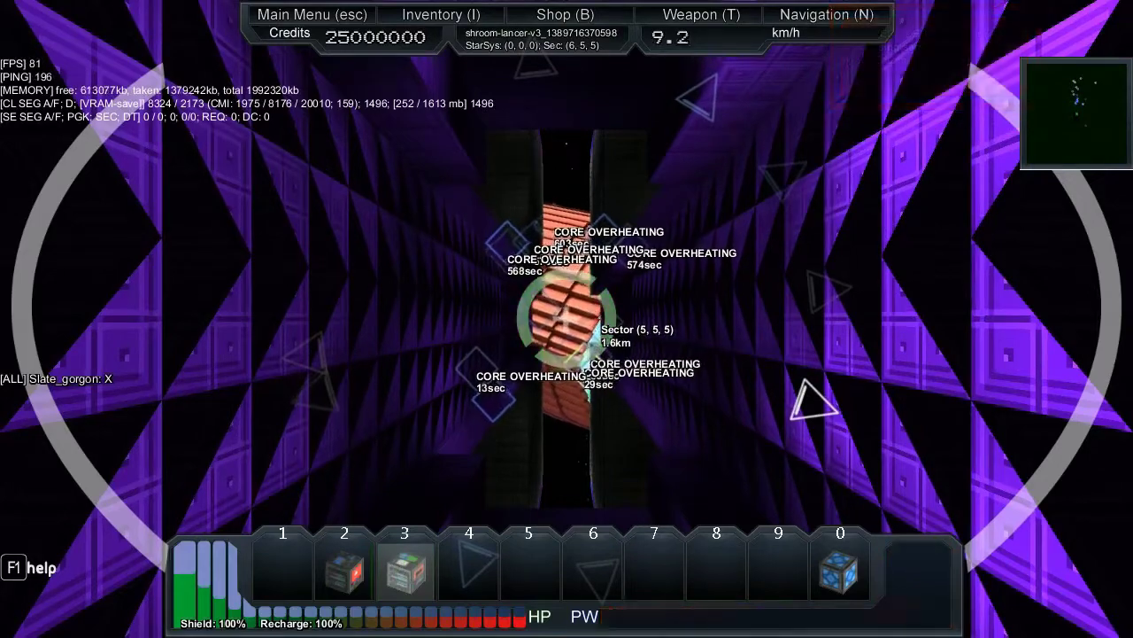
pyautogui.press('w')
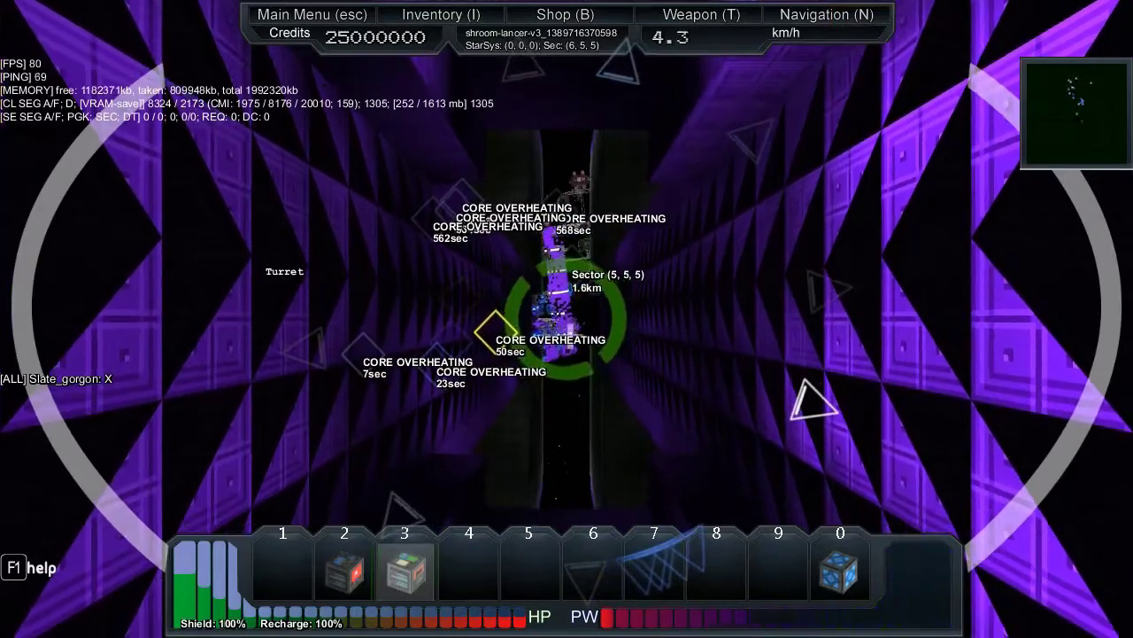
pyautogui.press('w')
pyautogui.press('2')
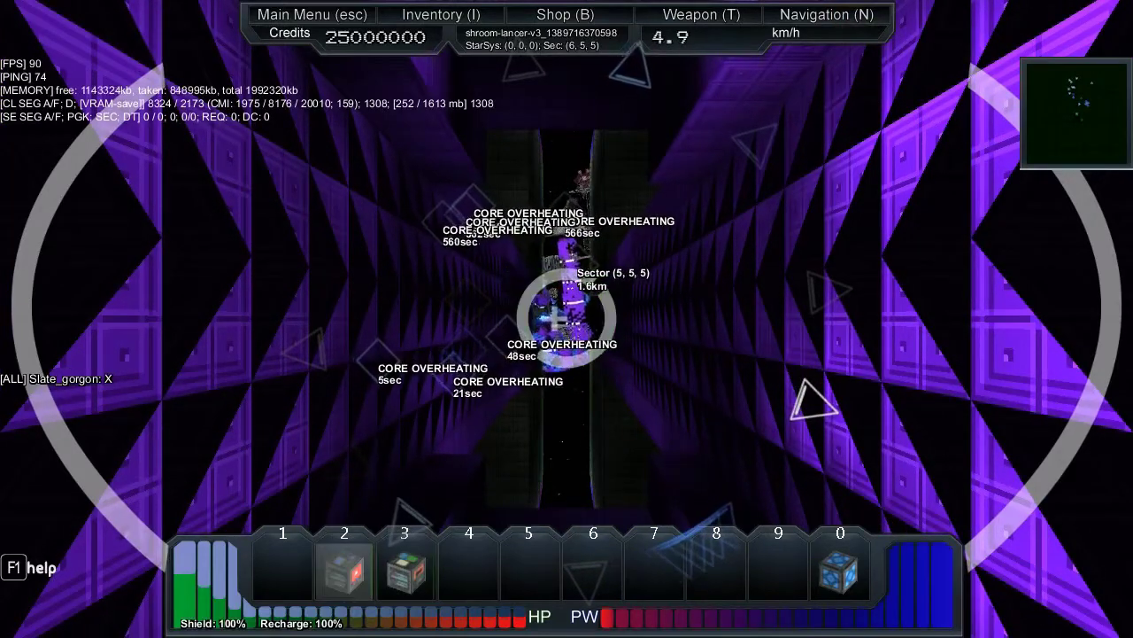
pyautogui.press('3')
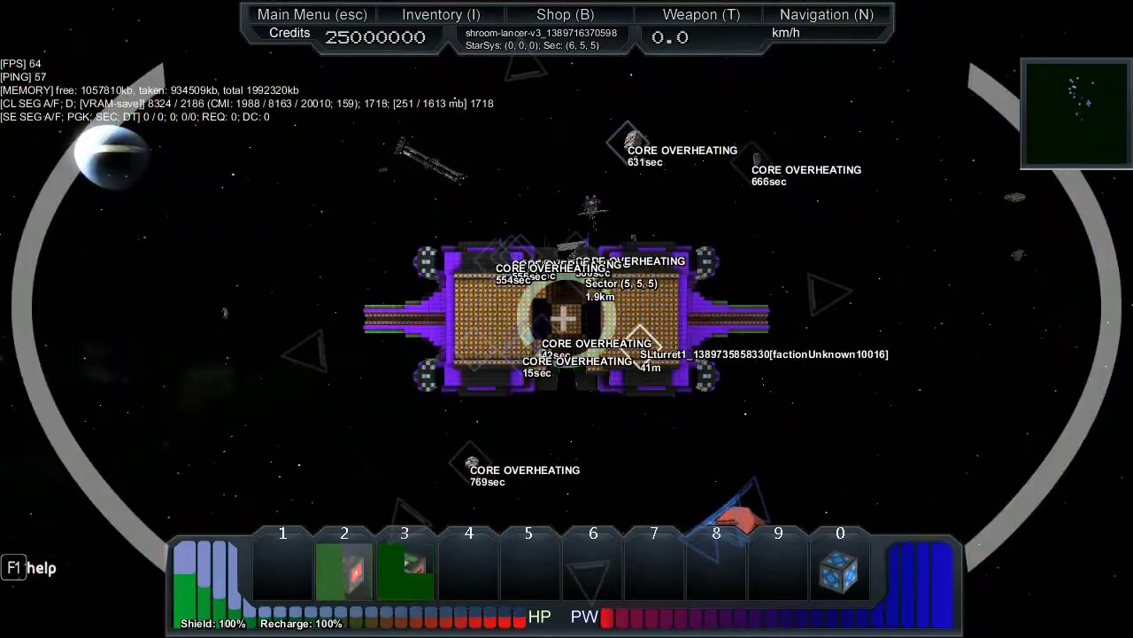
# Thrust up to about 46 km/h while steering left toward the planets
pyautogui.press('w')
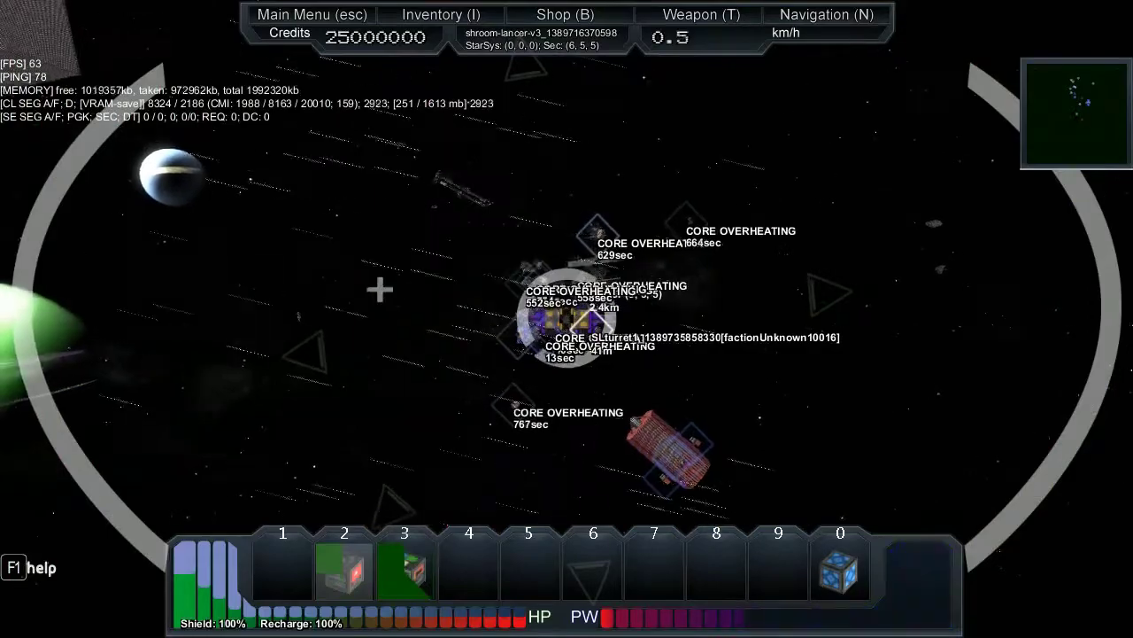